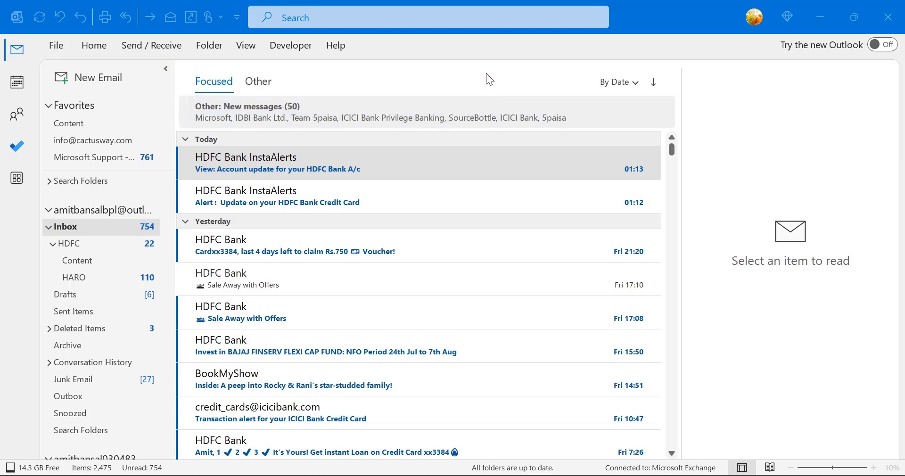
Switch to the Home tab so the new-item and mail commands show above the Inbox.
left_click(94, 46)
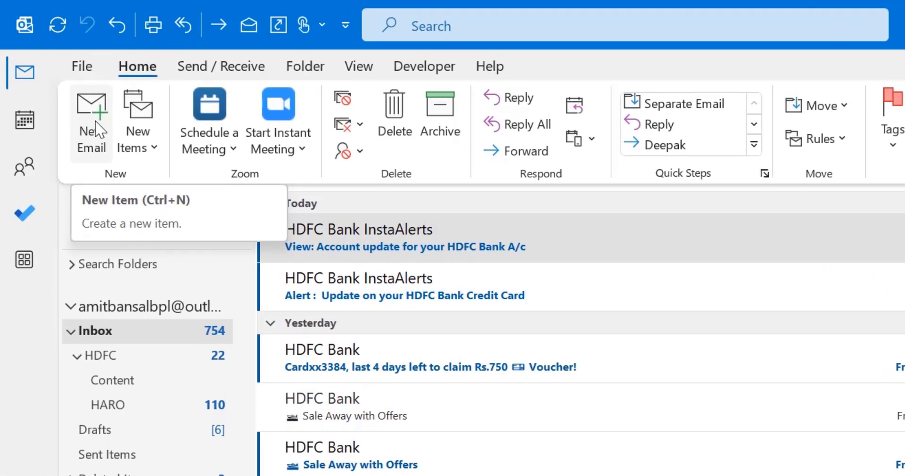
Start a new email with Ctrl+N and address it to the matching contact.
key("ctrl+n")
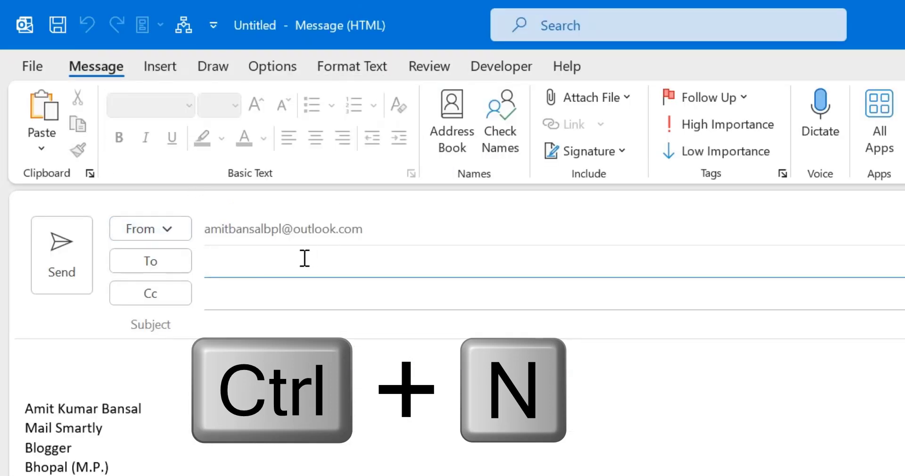
left_click(255, 261)
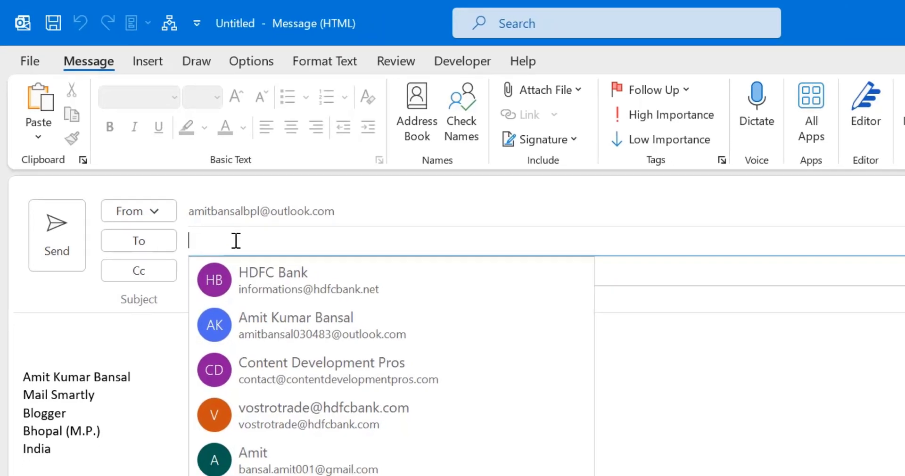
type("amit")
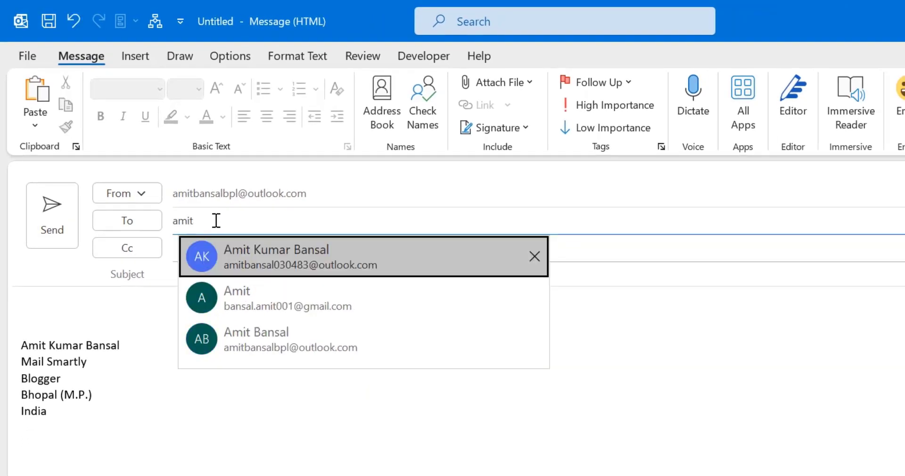
left_click(264, 262)
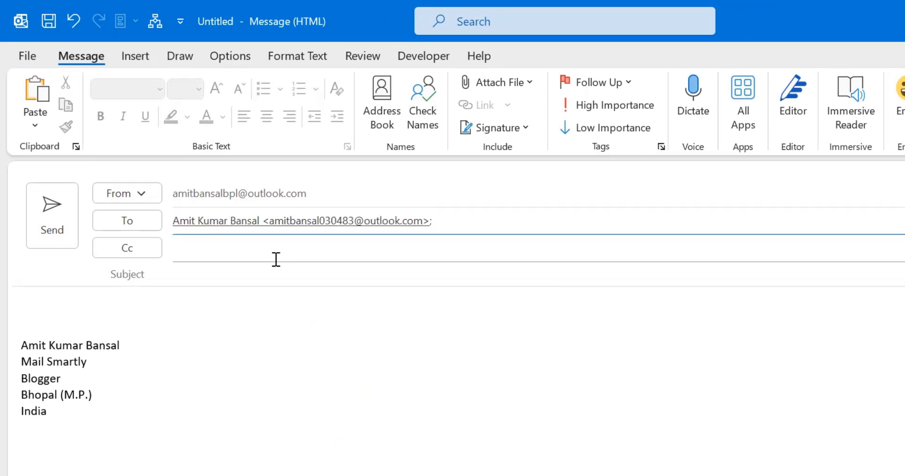
Enter 'Flag For Me vs Flag for Recipient' as the subject and paste it into the body.
left_click(253, 276)
type("Flag For Me vs Flag for Recipient")
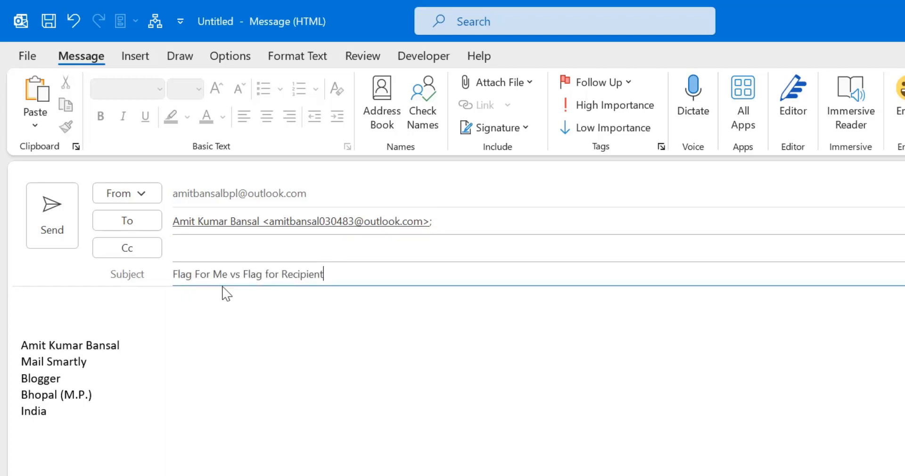
left_click(203, 314)
type("Flag For Me vs Flag for Recipient")
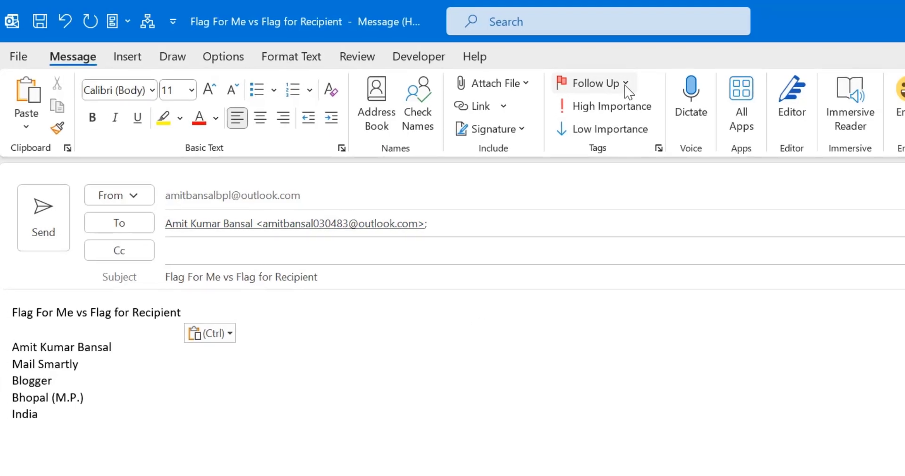
Open the Custom follow-up flag dialog from Follow Up in the Tags group.
left_click(629, 87)
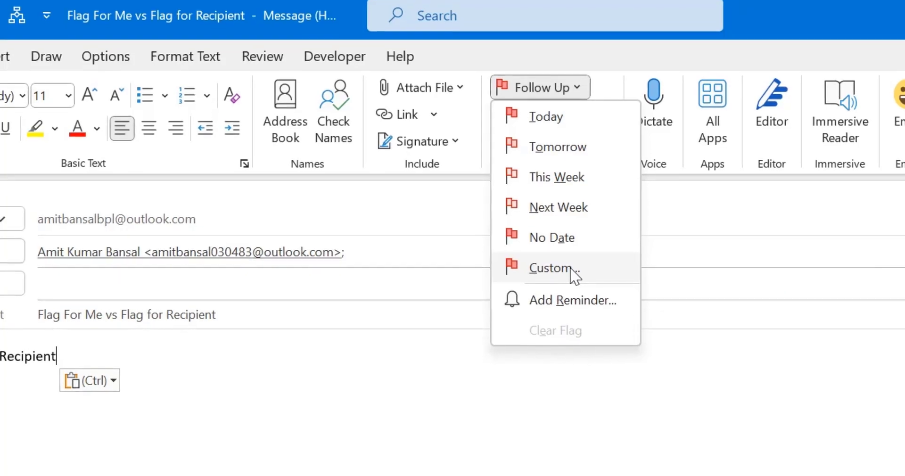
left_click(571, 269)
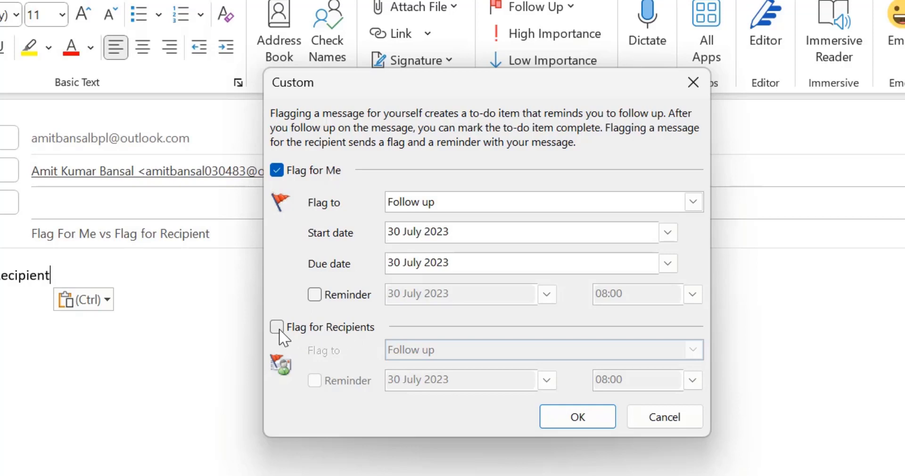
Tick both Flag for Me and Flag for Recipients, keeping Follow up as my flag type.
left_click(280, 169)
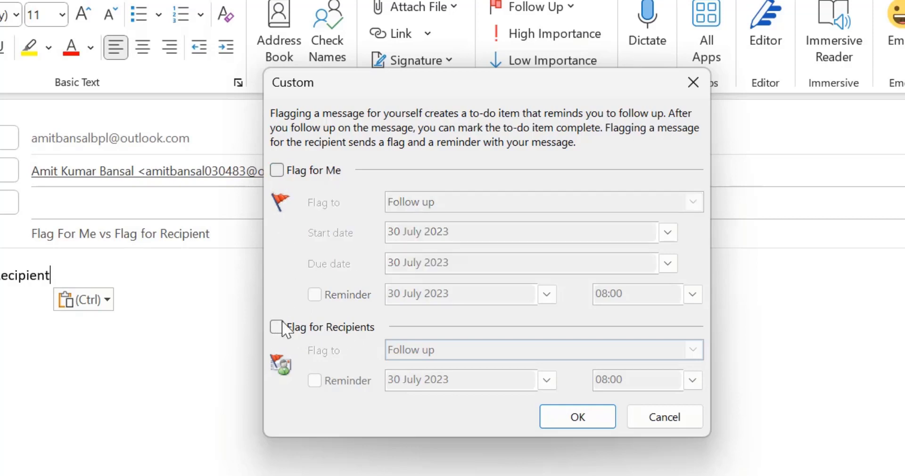
left_click(282, 325)
left_click(281, 169)
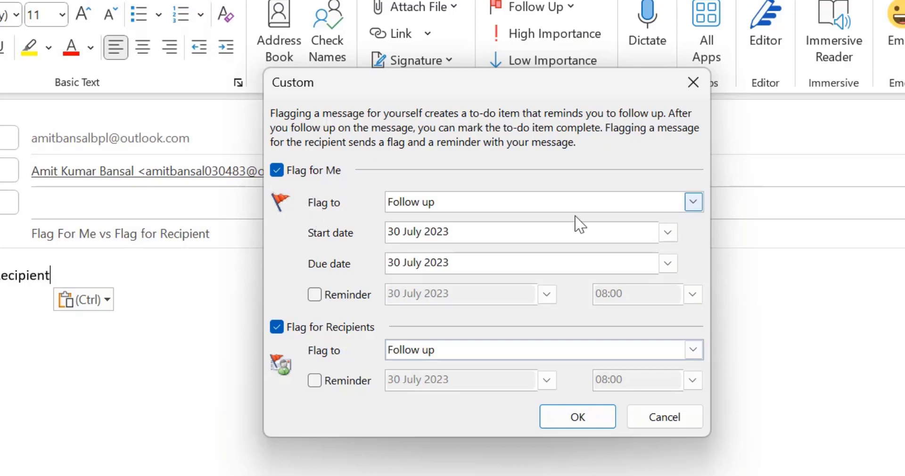
left_click(693, 201)
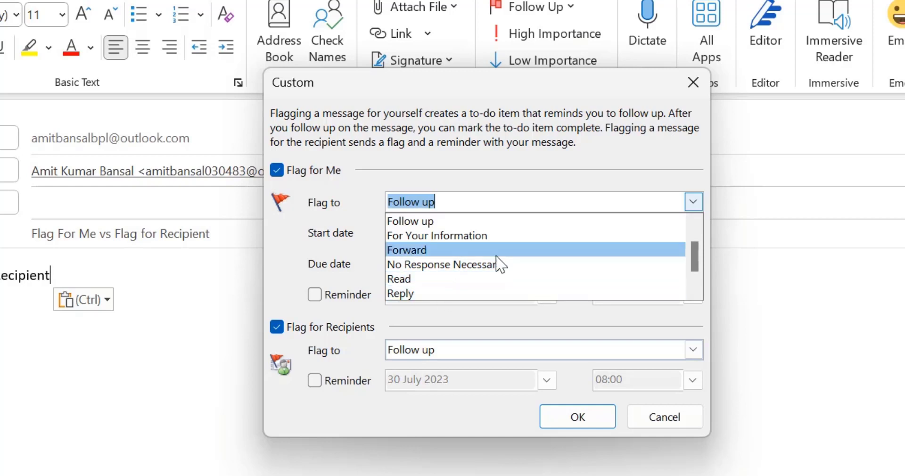
scroll(496, 262, "down", 1)
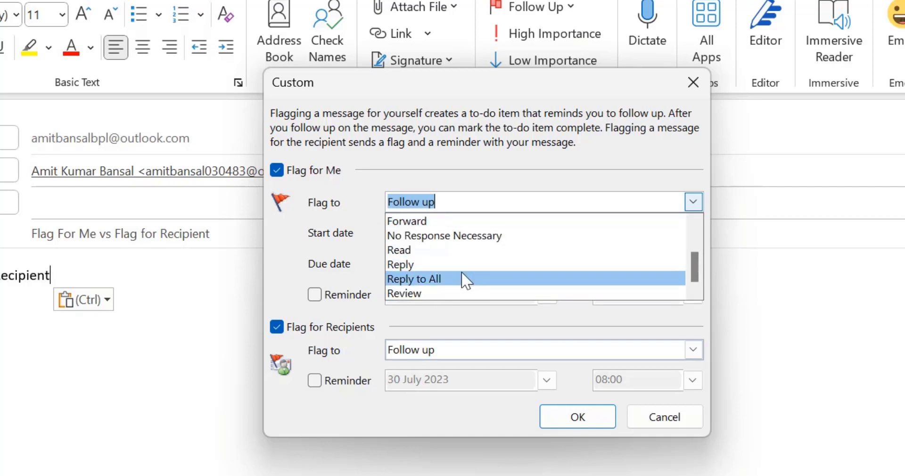
scroll(466, 281, "up", 2)
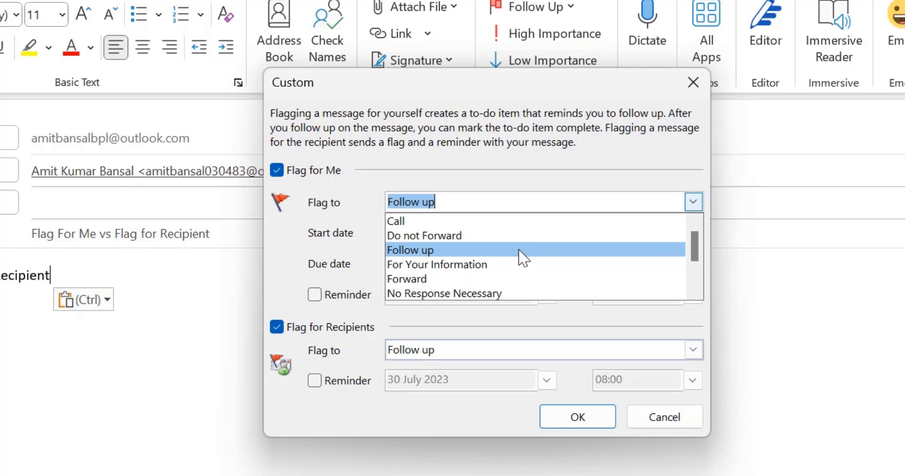
left_click(449, 251)
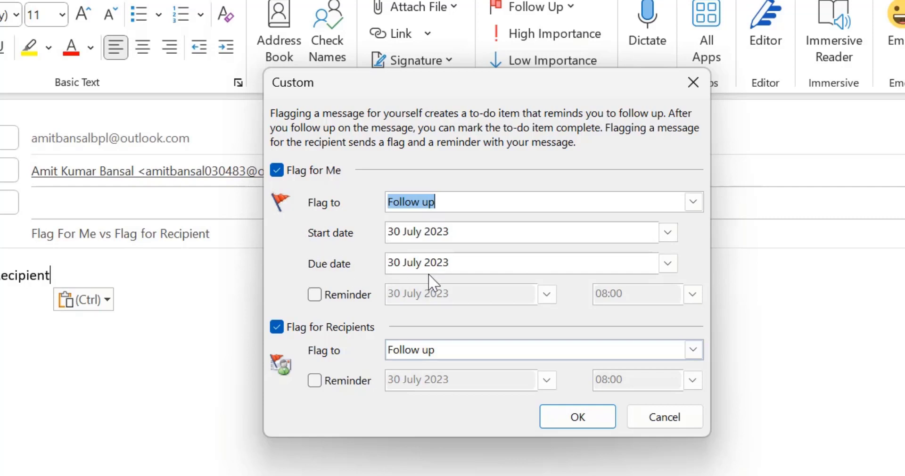
Turn on a reminder for my flag, keeping it at 30 July 2023, 08:00.
left_click(316, 299)
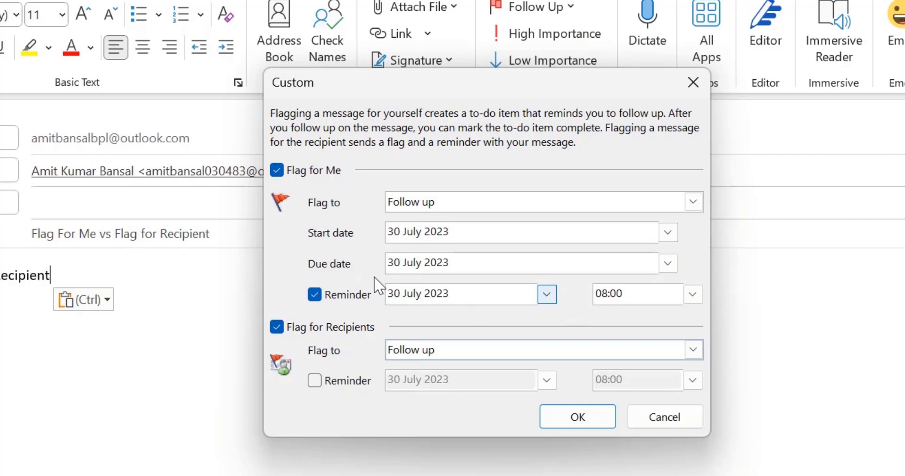
left_click(692, 295)
left_click(692, 296)
Keep the recipients' flag as Follow up and turn on their 08:00 reminder.
left_click(699, 351)
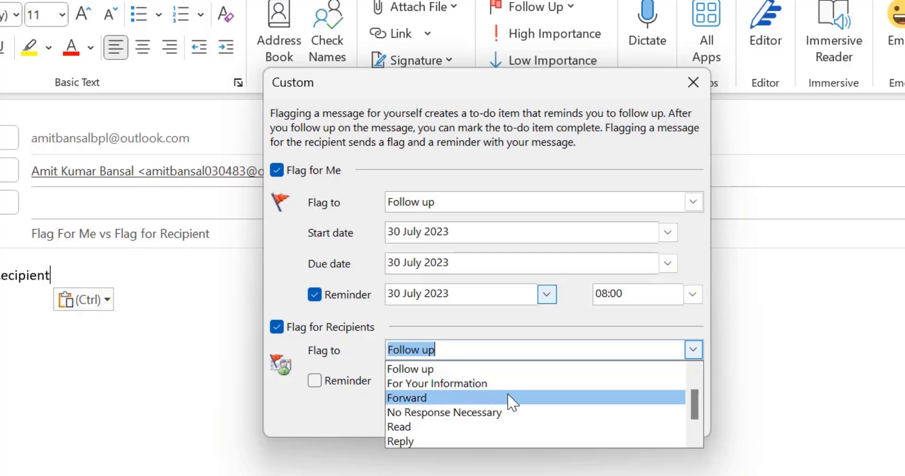
scroll(508, 400, "up", 1)
scroll(507, 400, "down", 2)
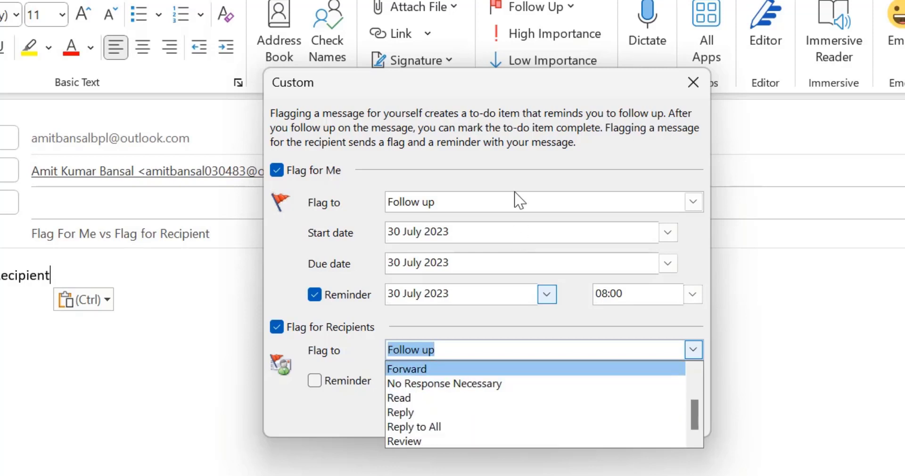
scroll(460, 405, "up", 2)
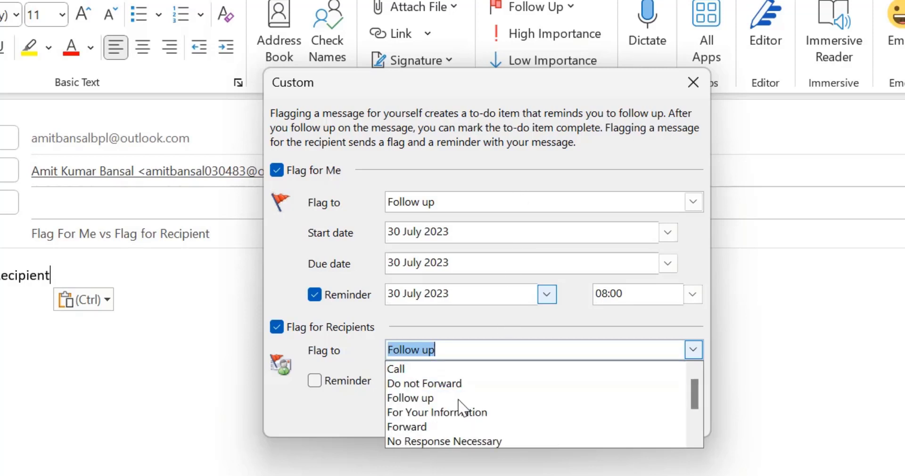
left_click(423, 400)
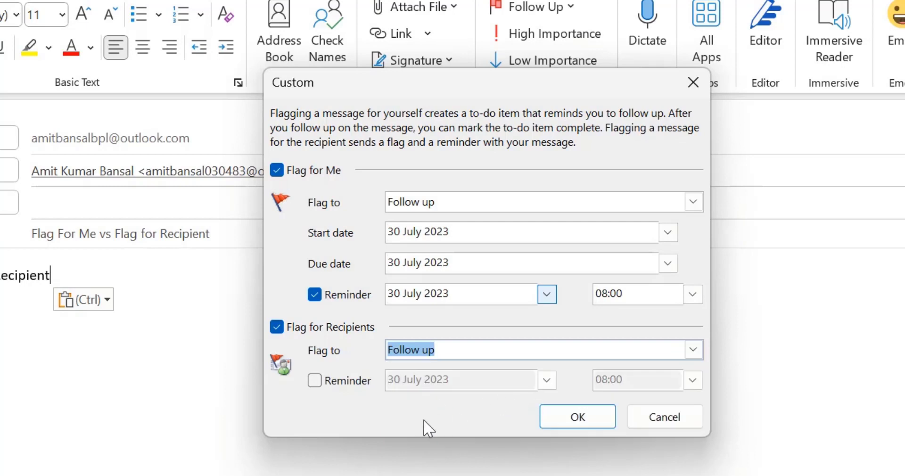
left_click(318, 388)
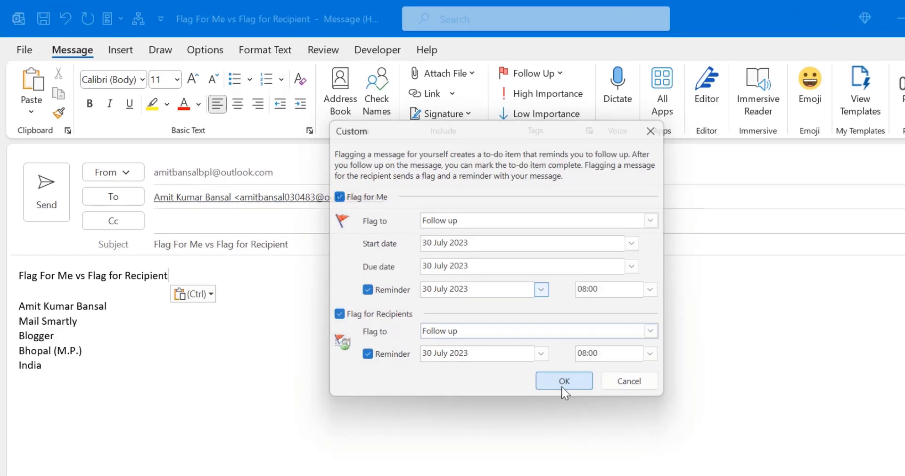
Apply both custom flags with their 30 July 2023 reminders to the message.
left_click(515, 349)
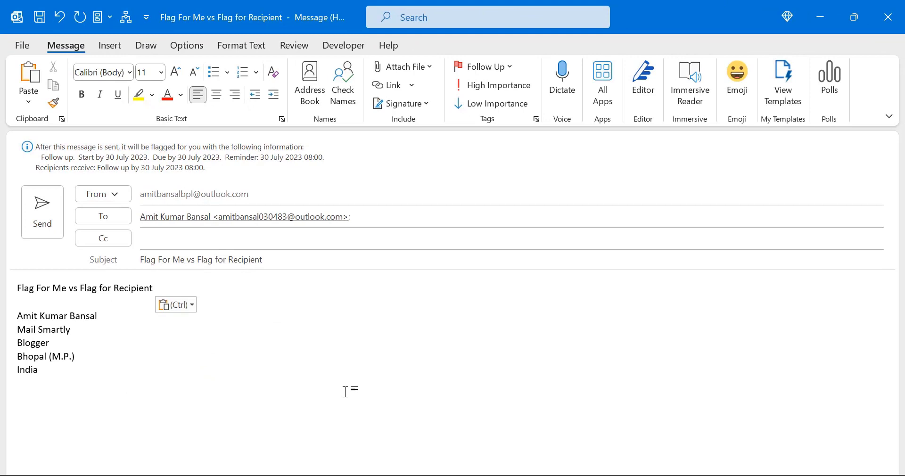
Send the flagged message and confirm it under Today in Sent Items.
left_click(43, 221)
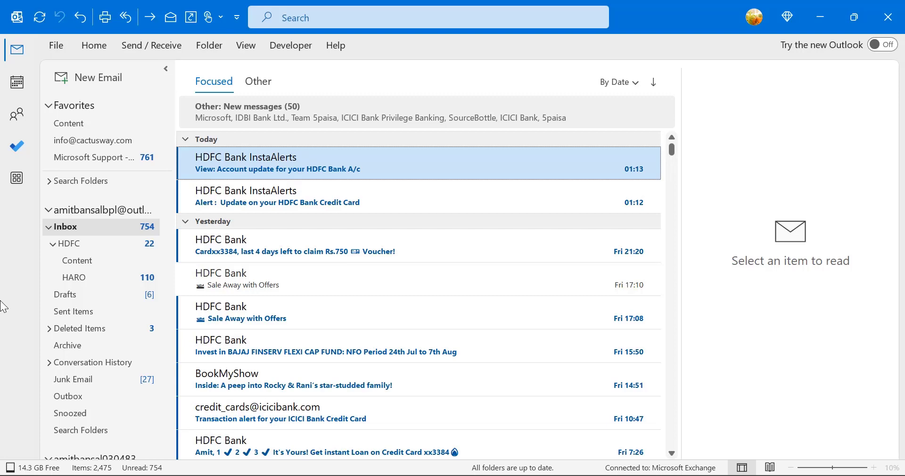
left_click(93, 310)
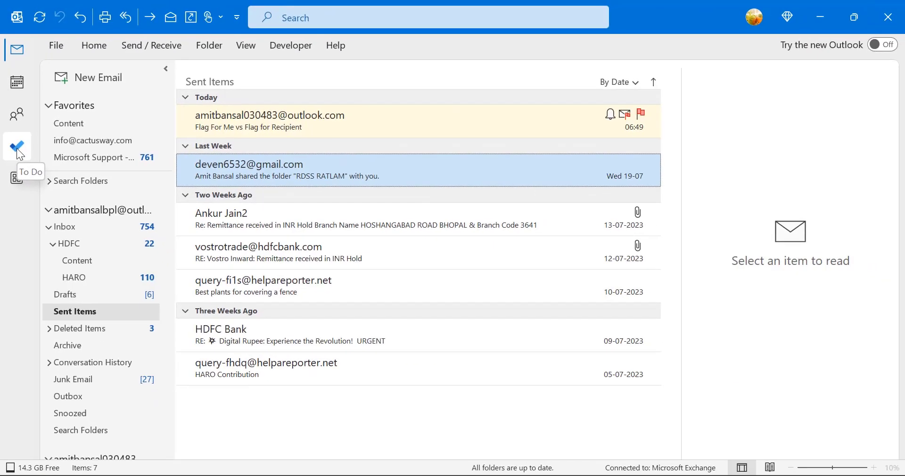
left_click(31, 168)
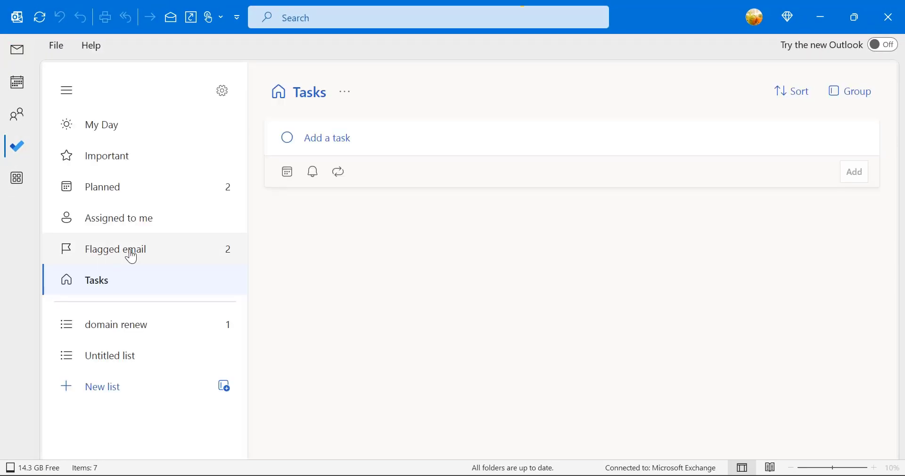
left_click(218, 263)
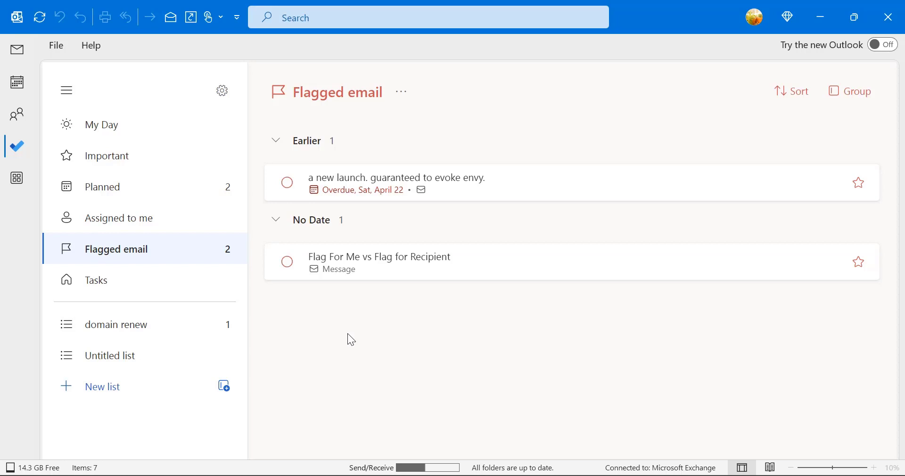
key("ctrl+1")
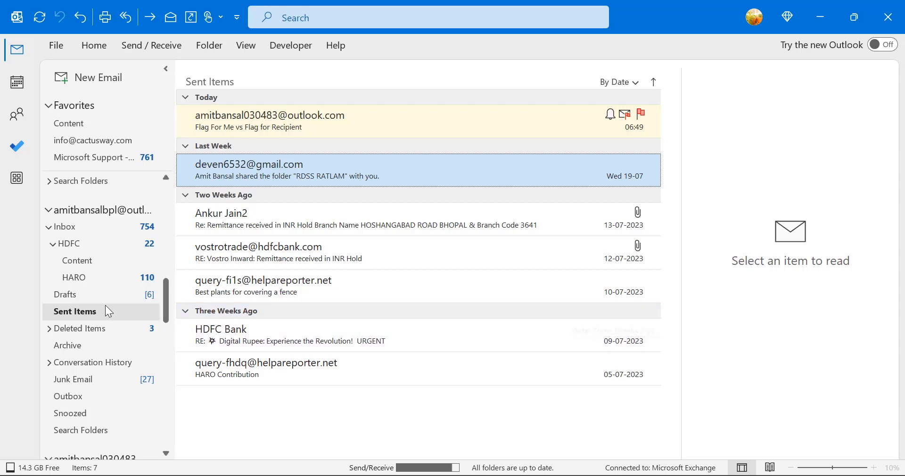
Open the second account's Inbox to find the received flagged message.
scroll(105, 305, "down", 3)
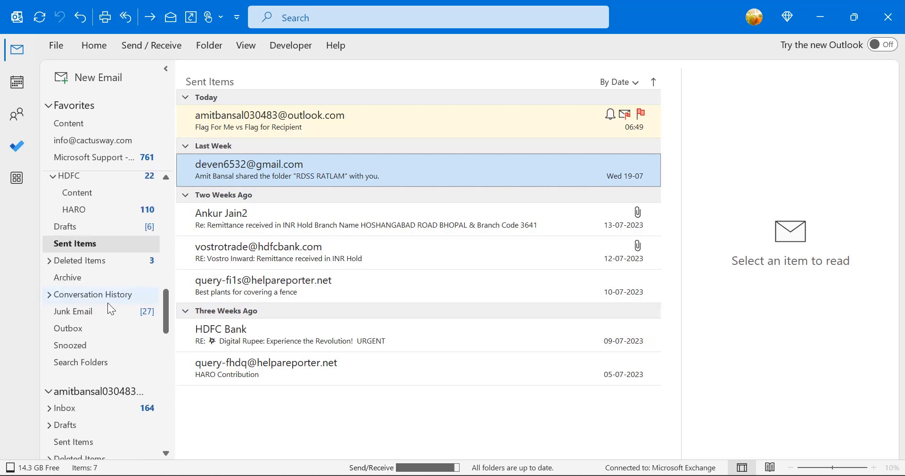
left_click(108, 305)
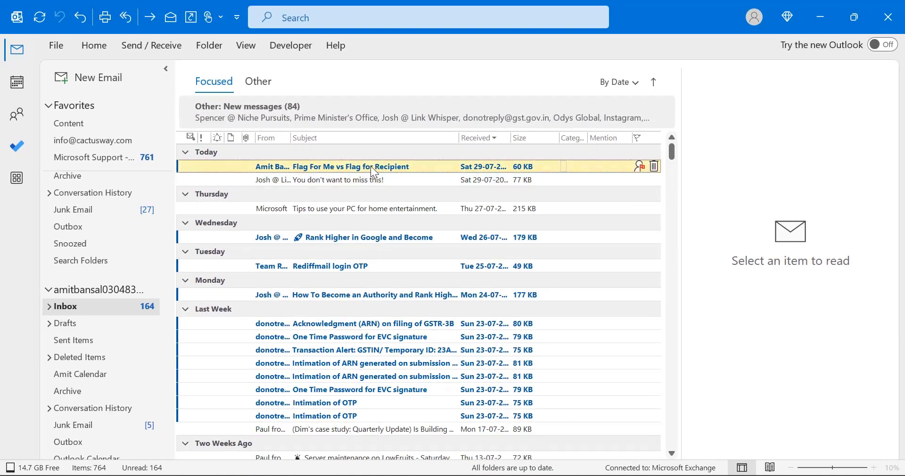
Read the received message's follow-up flag, then switch to the To Do Tasks list.
left_click(375, 166)
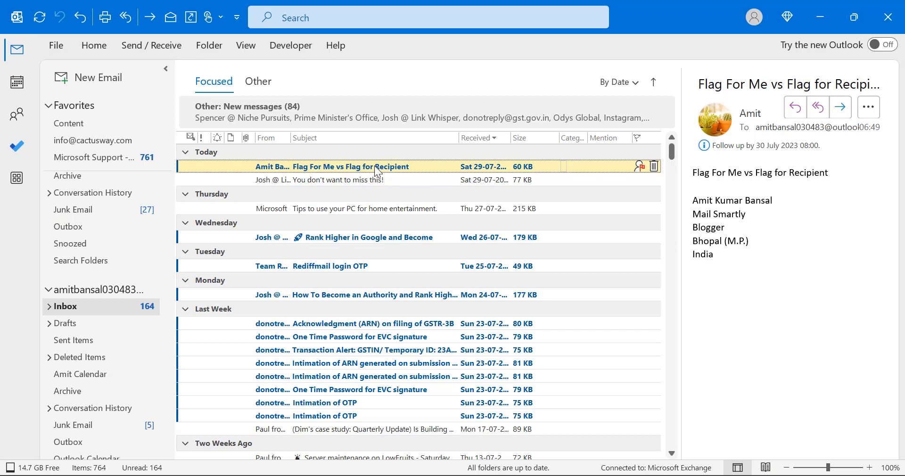
left_click(14, 156)
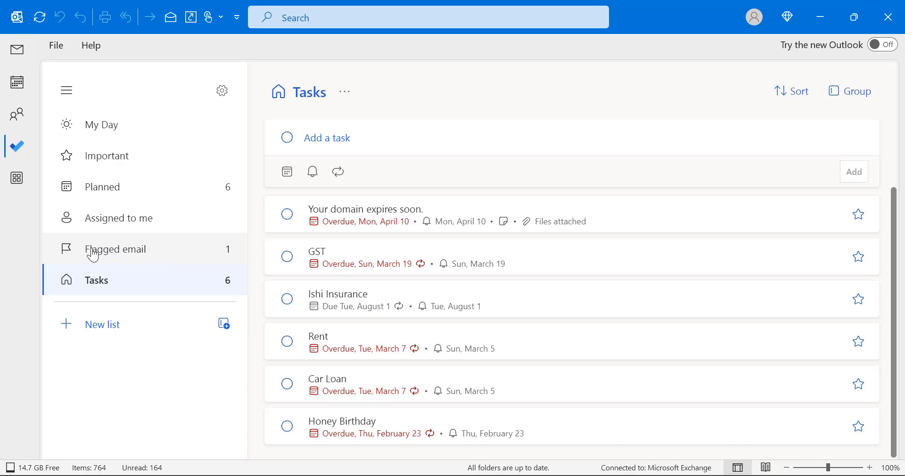
Show the Flagged email list holding 'Flag For Me vs Flag for Recipient' under No Date.
left_click(163, 253)
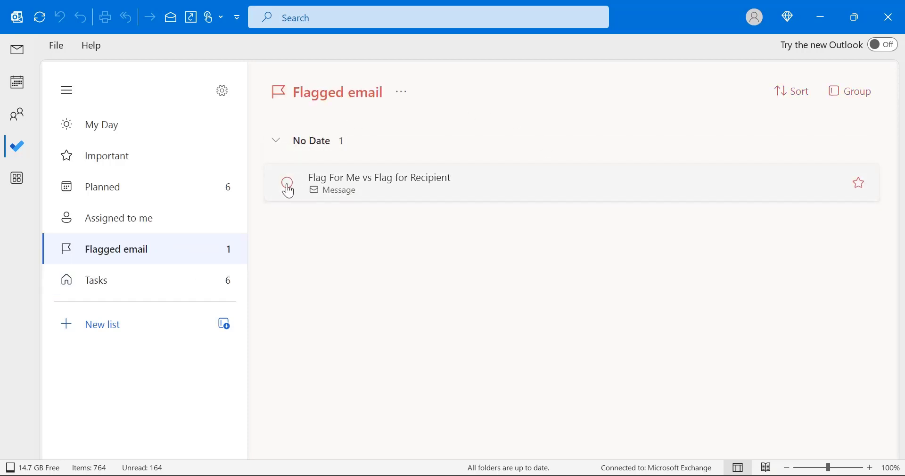